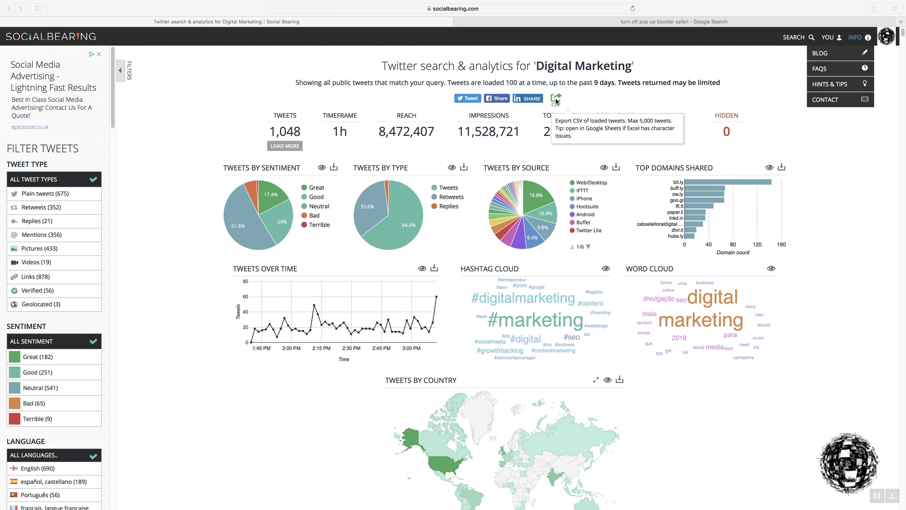
# - Download the 1,048 loaded Digital Marketing tweets using Social Bearing's CSV export icon
pyautogui.click(556, 101)
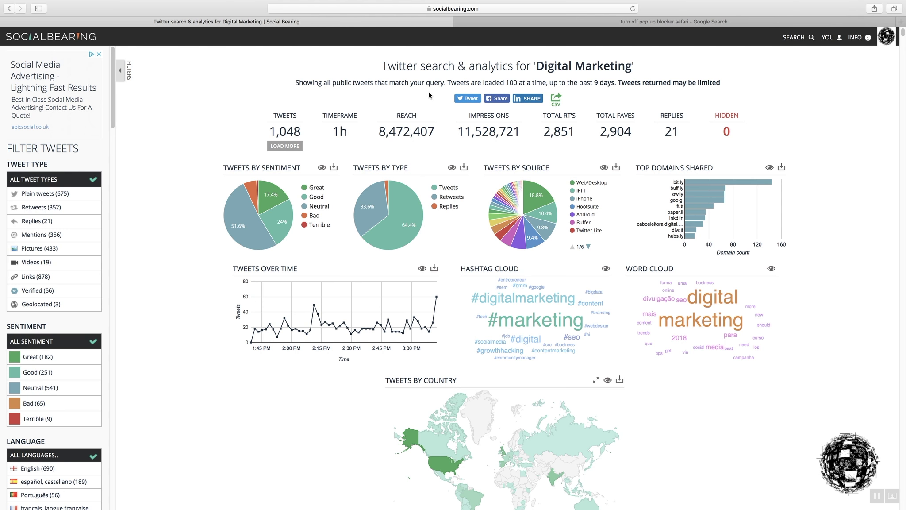
pyautogui.moveTo(203, 3)
# - Uncheck Enable content blockers in Safari's Settings for This Website, then close the popover
pyautogui.moveTo(96, 4)
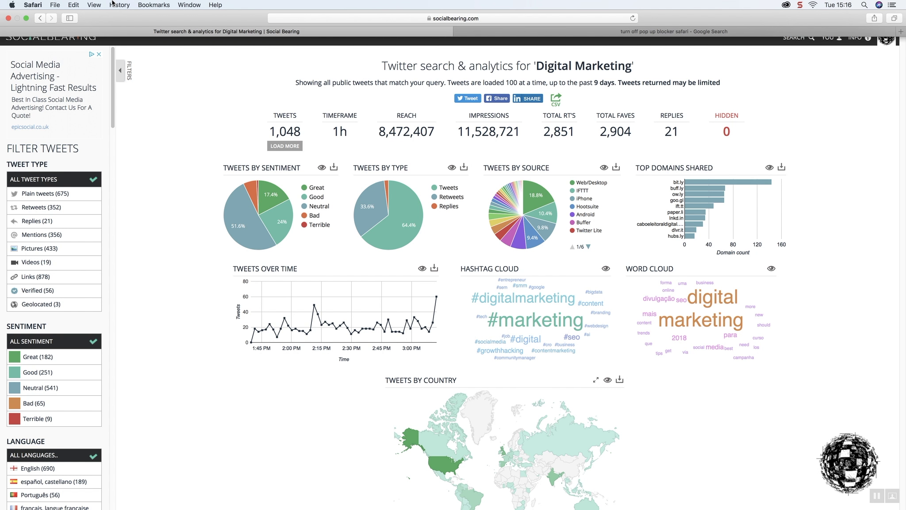
pyautogui.click(35, 6)
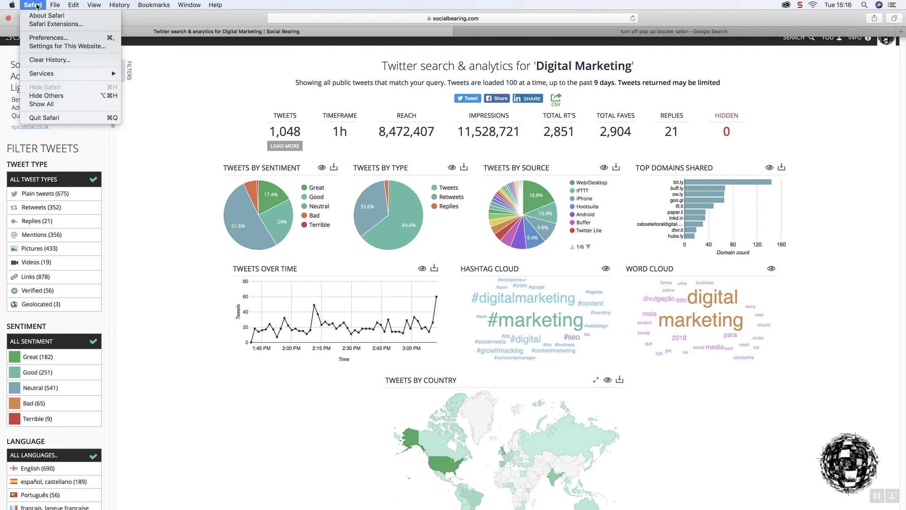
pyautogui.click(51, 47)
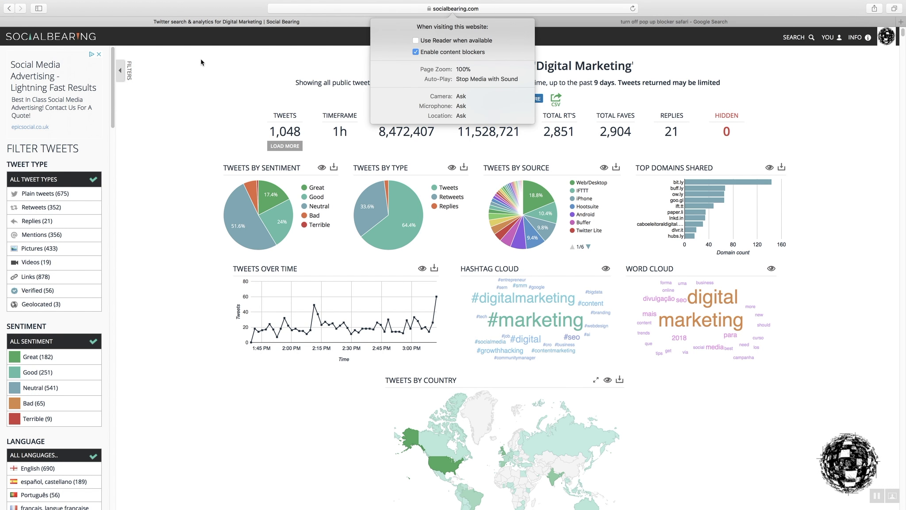
pyautogui.click(416, 53)
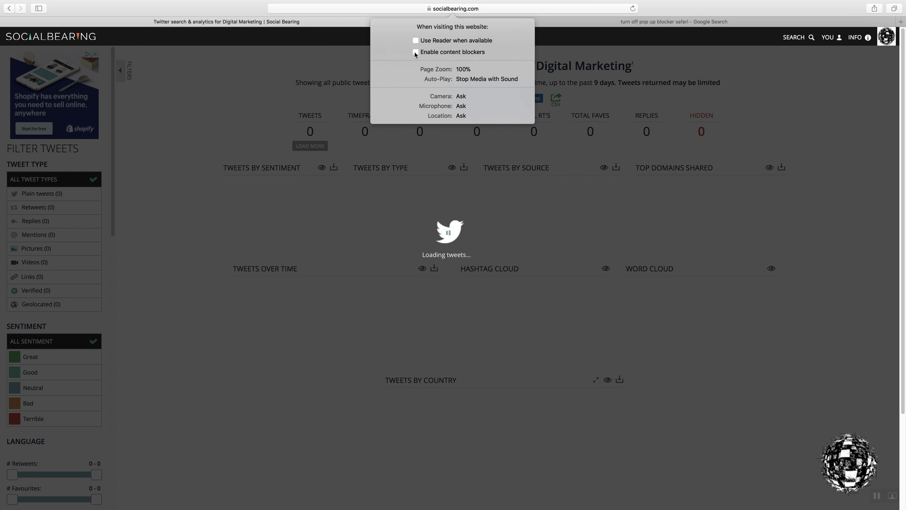
pyautogui.click(540, 149)
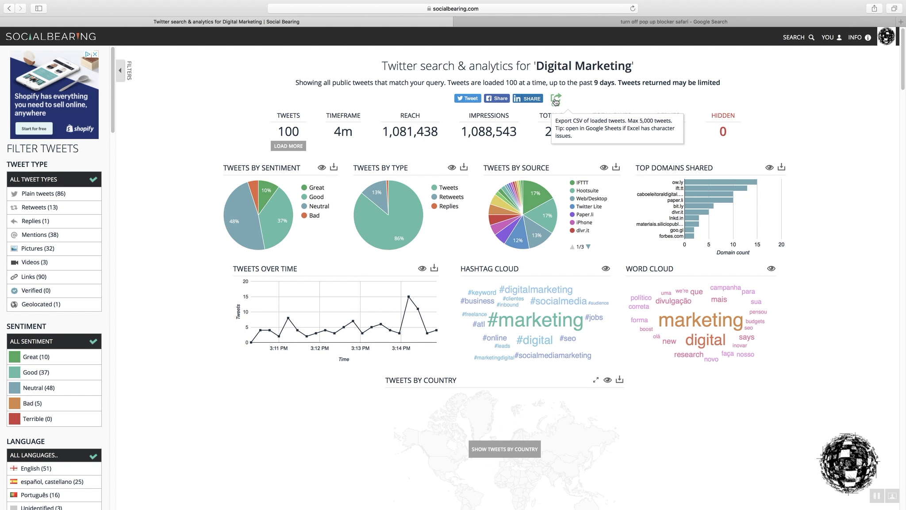
pyautogui.moveTo(285, 140)
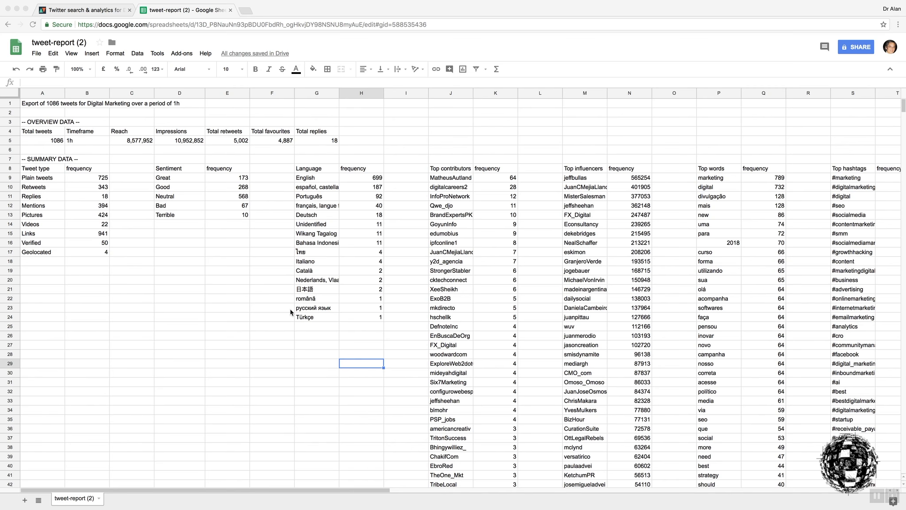
# - Switch from Google Sheets to the tweet-report (2) CSV opened in Microsoft Excel
pyautogui.press('super+Tab')
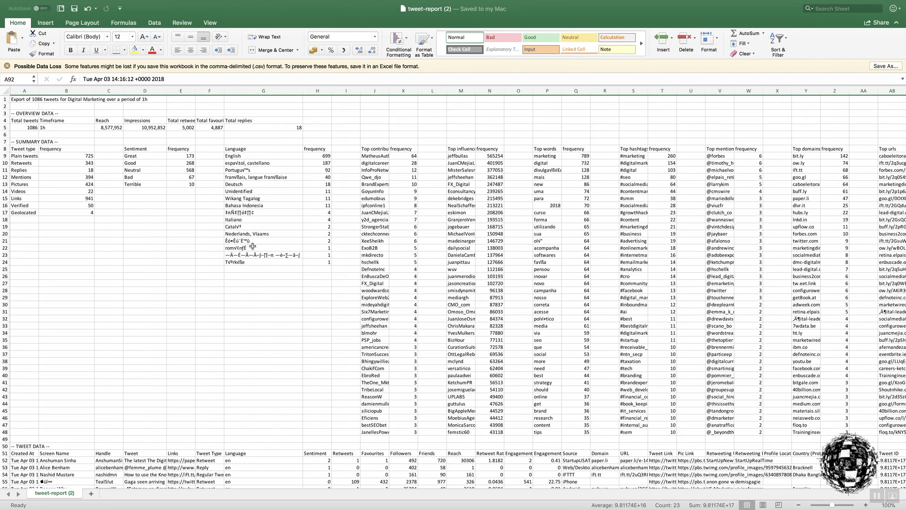
# - Scroll to Excel's TWEET DATA and widen the Tweet column to about 541 px
pyautogui.scroll(-1, 252, 289)
pyautogui.scroll(-15, 252, 289)
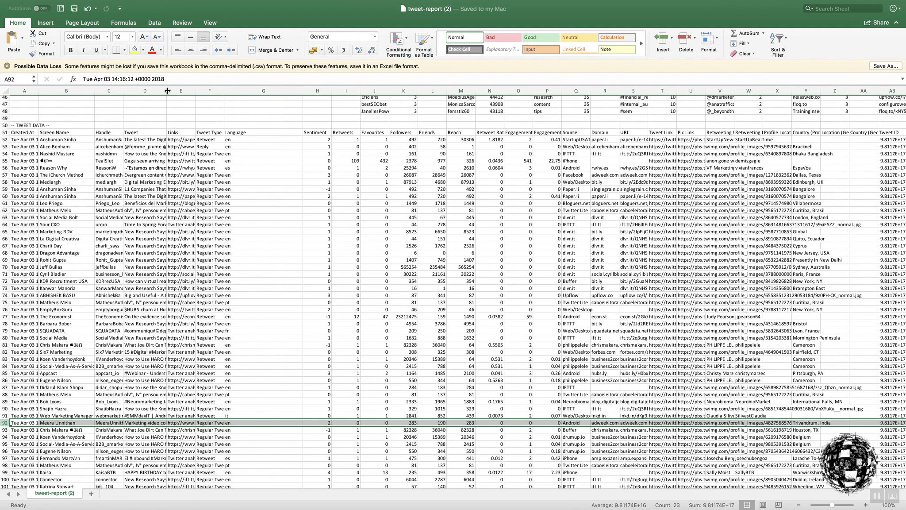
pyautogui.moveTo(168, 91); pyautogui.dragTo(363, 110)
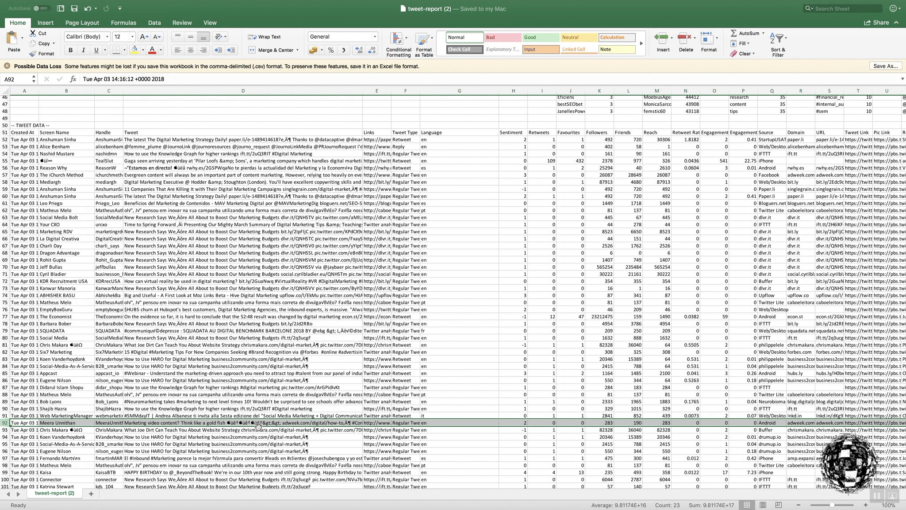
pyautogui.press('super+Tab')
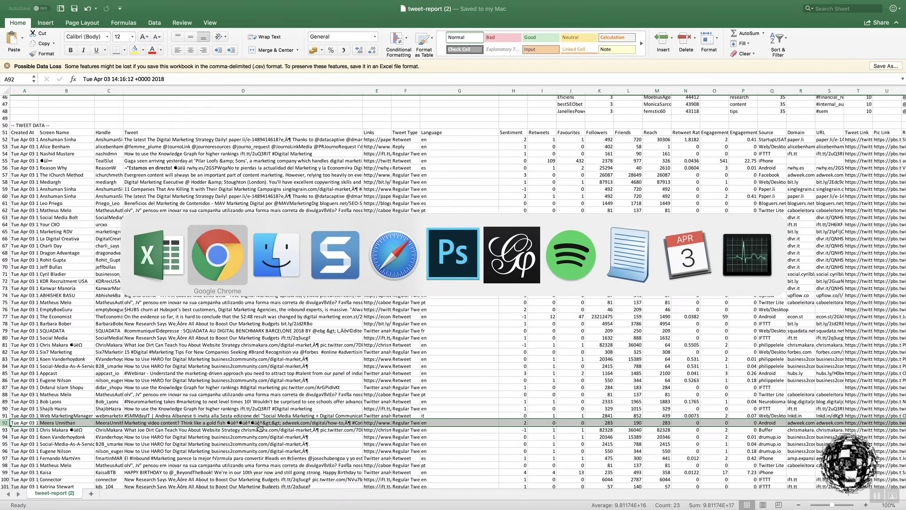
# - Widen the Tweet column in the Google Sheets tweet data to show more text
pyautogui.scroll(-3, 65, 370)
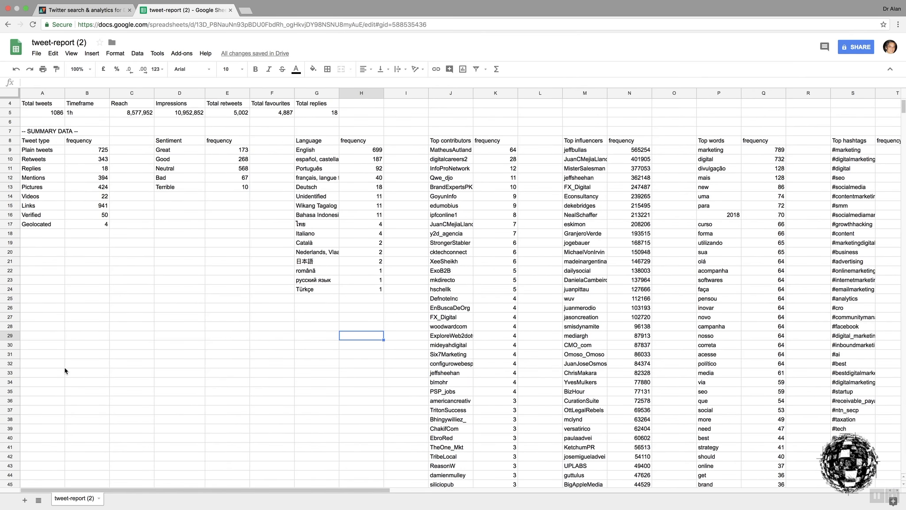
pyautogui.scroll(-10, 65, 370)
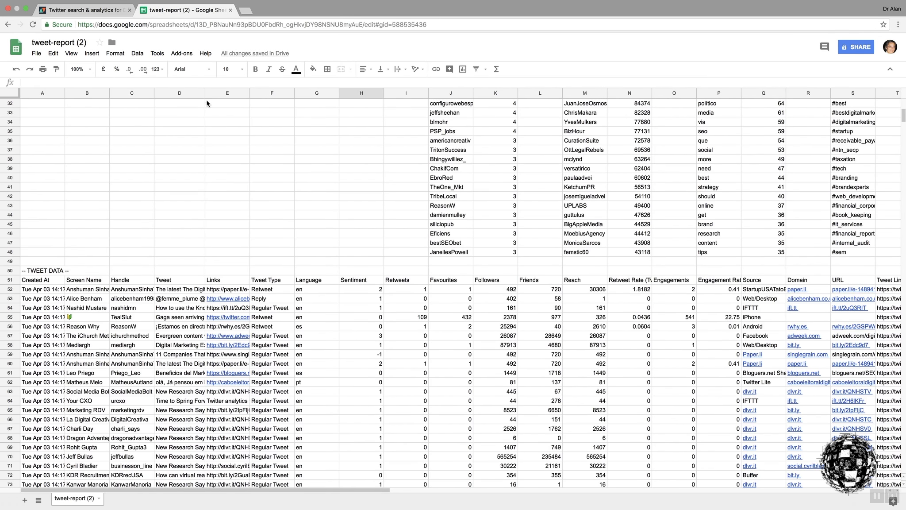
pyautogui.moveTo(205, 92); pyautogui.dragTo(412, 98)
# - Scroll back up to the Overview and Summary Data for the 1086 tweets
pyautogui.scroll(-1, 372, 225)
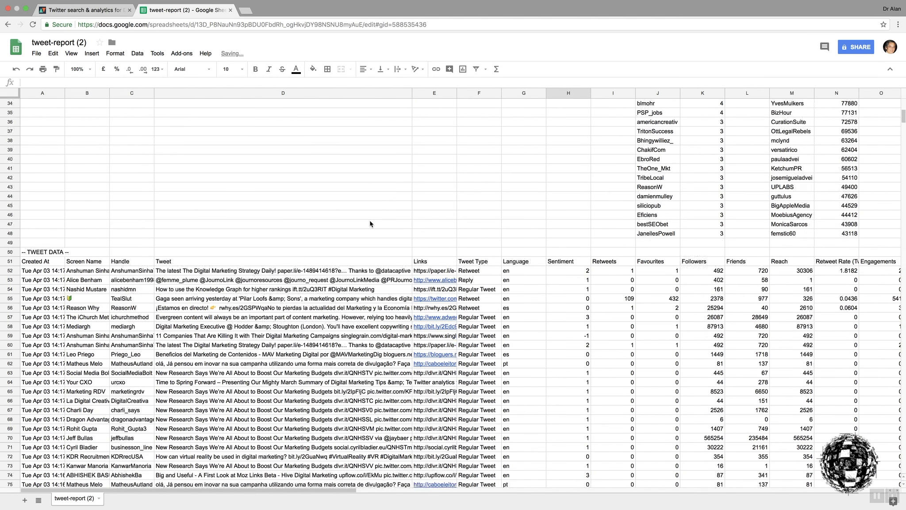
pyautogui.scroll(-9, 371, 224)
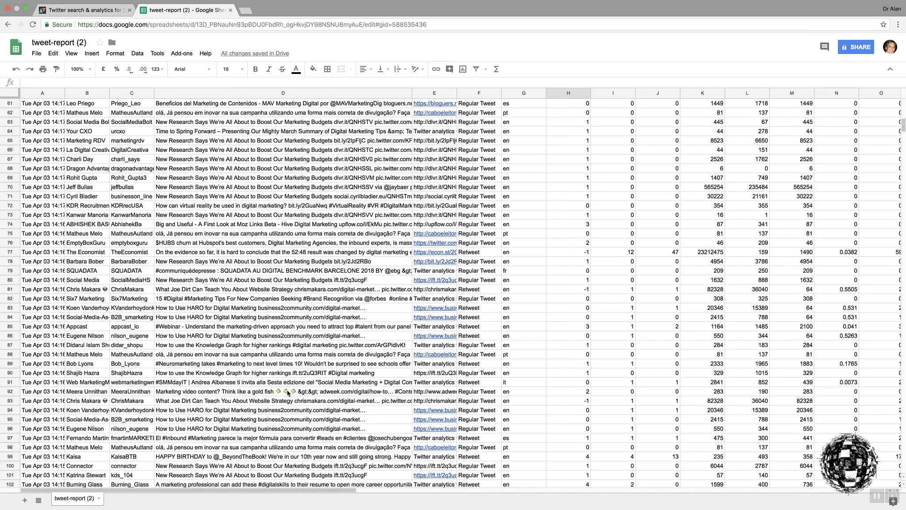
pyautogui.scroll(5, 288, 392)
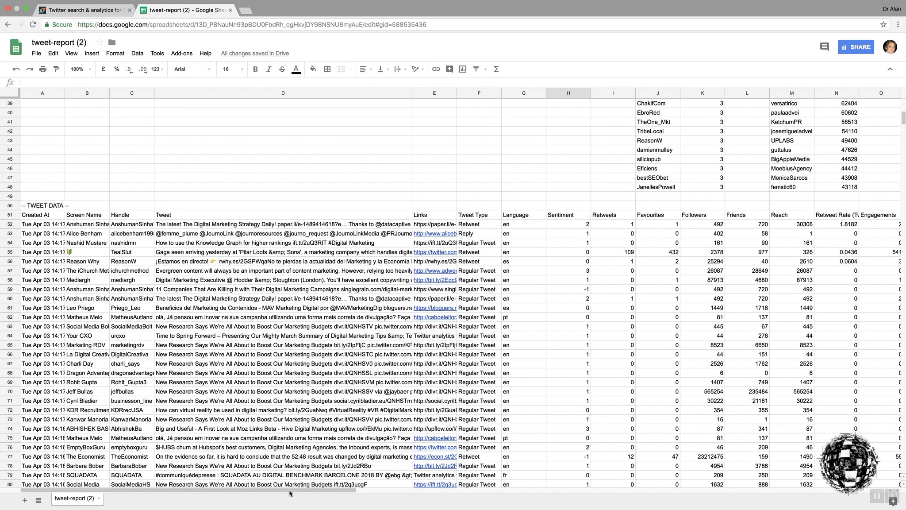
pyautogui.hscroll(2, 290, 491)
pyautogui.hscroll(-2, 292, 487)
pyautogui.scroll(5, 301, 442)
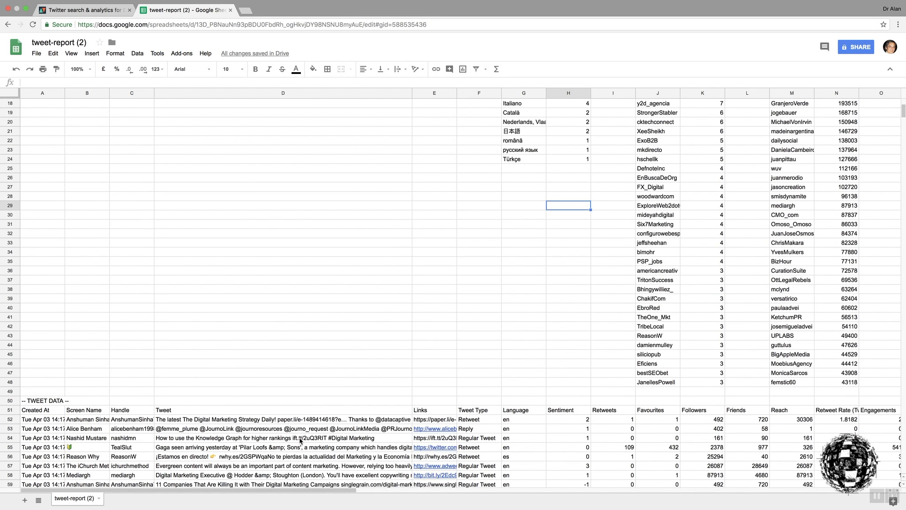
pyautogui.scroll(4, 300, 440)
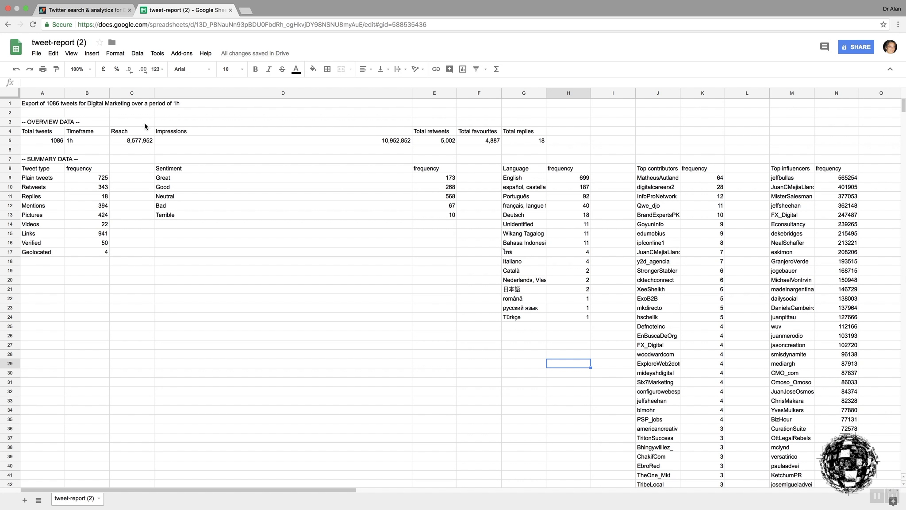
# - Select down column C and show the -- TWEET DATA -- section starting at row 50
pyautogui.moveTo(132, 113); pyautogui.dragTo(125, 439)
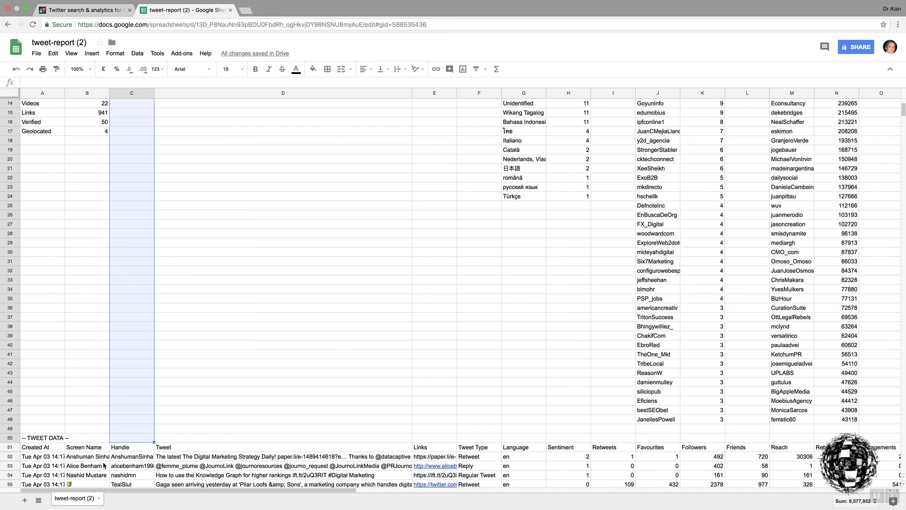
pyautogui.scroll(3, 141, 456)
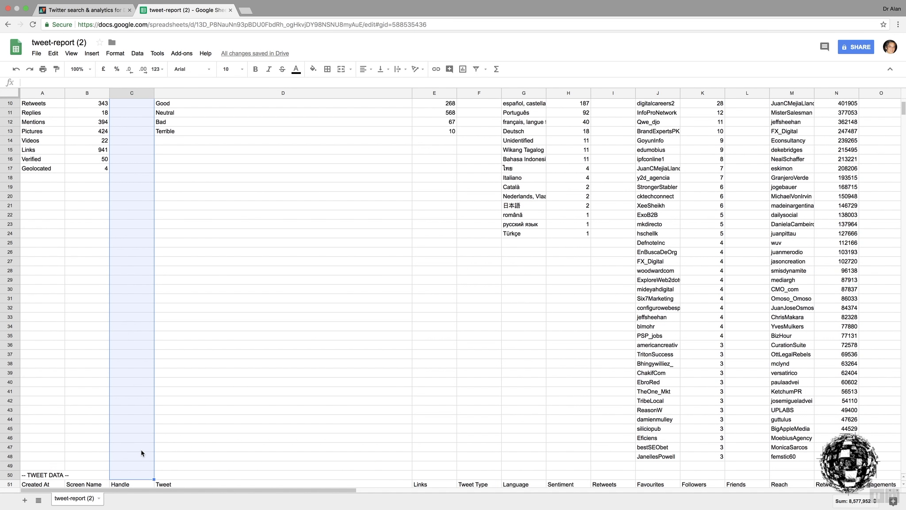
pyautogui.scroll(-10, 142, 451)
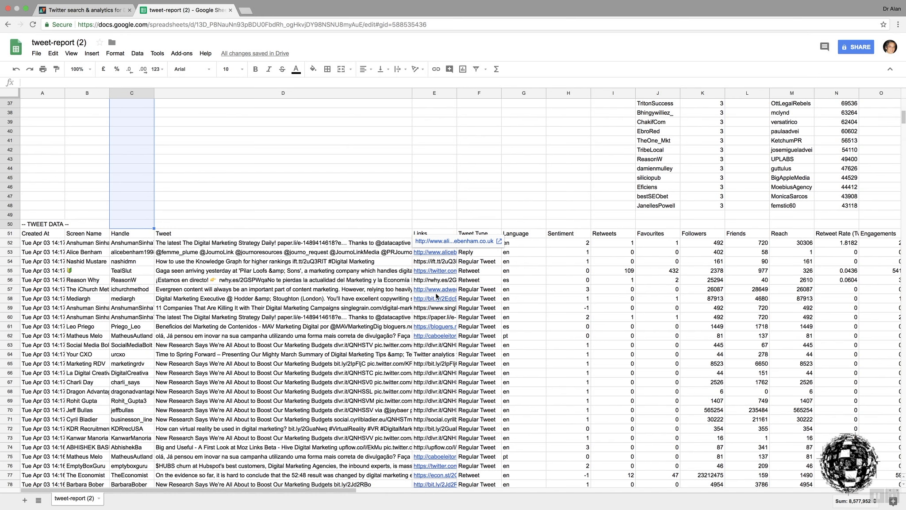
# - Inspect cells E59 and H65, then follow row 65 across to its Tweet ID in AB65
pyautogui.click(434, 308)
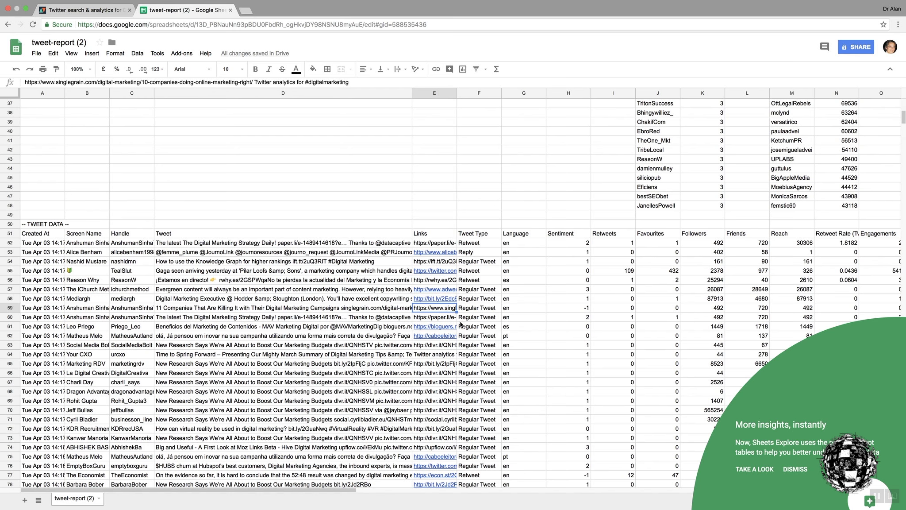
pyautogui.click(588, 365)
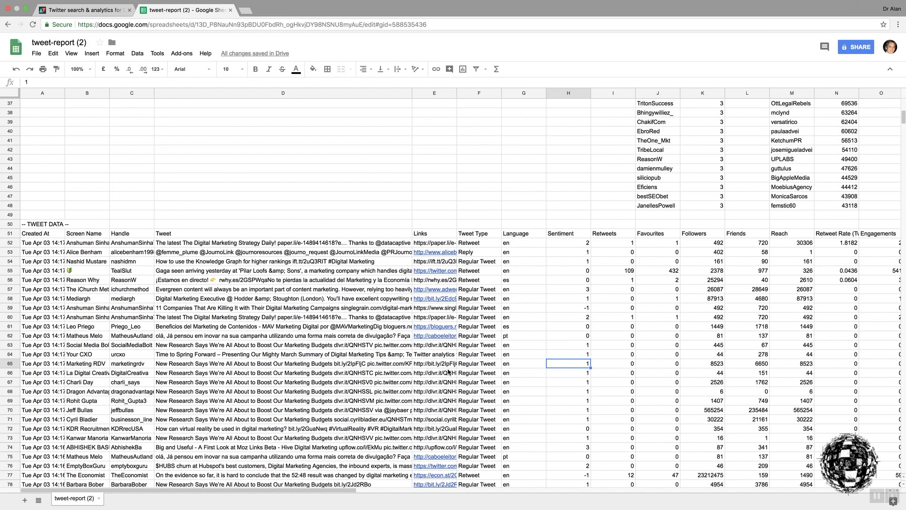
pyautogui.moveTo(348, 491); pyautogui.dragTo(497, 495)
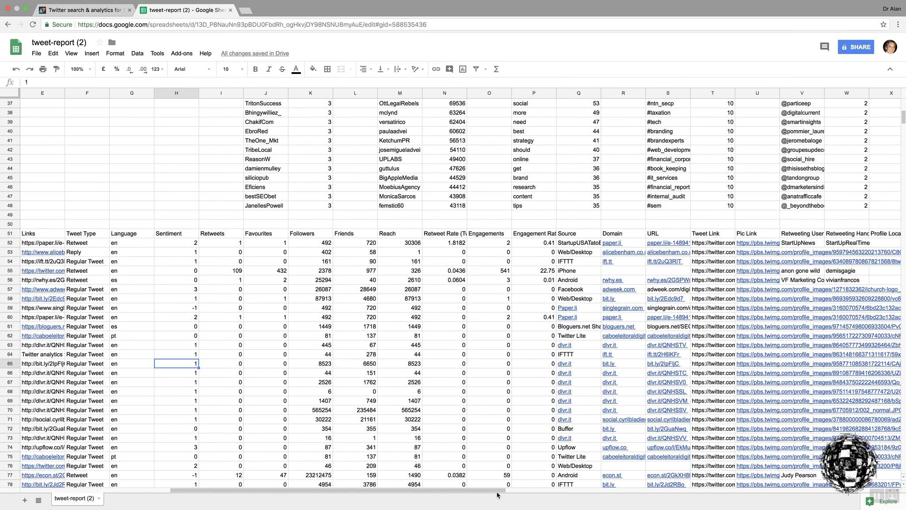
pyautogui.press('Right')
pyautogui.press('Right')
pyautogui.press('Right')
pyautogui.press('Right')
pyautogui.press('Right')
pyautogui.press('Right')
pyautogui.press('Right')
pyautogui.press('Right')
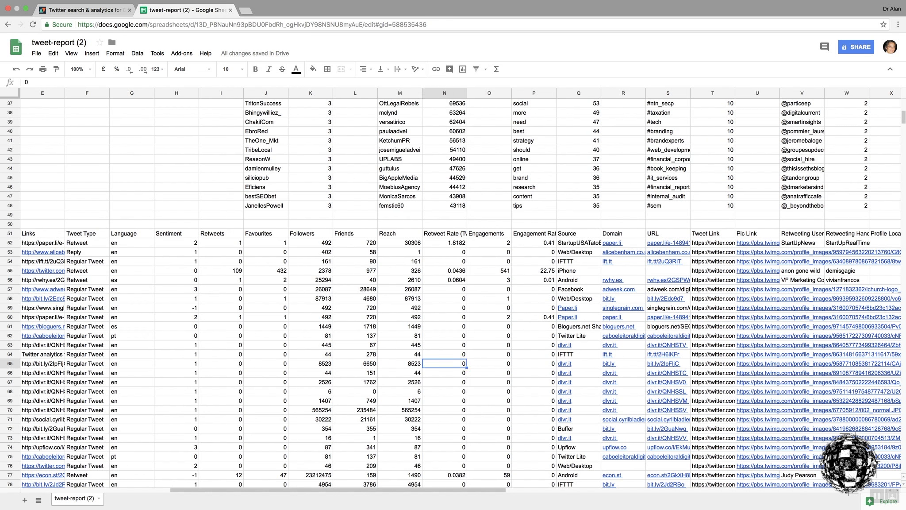
pyautogui.press('Right')
pyautogui.press('Right')
pyautogui.press('Right')
pyautogui.press('Right')
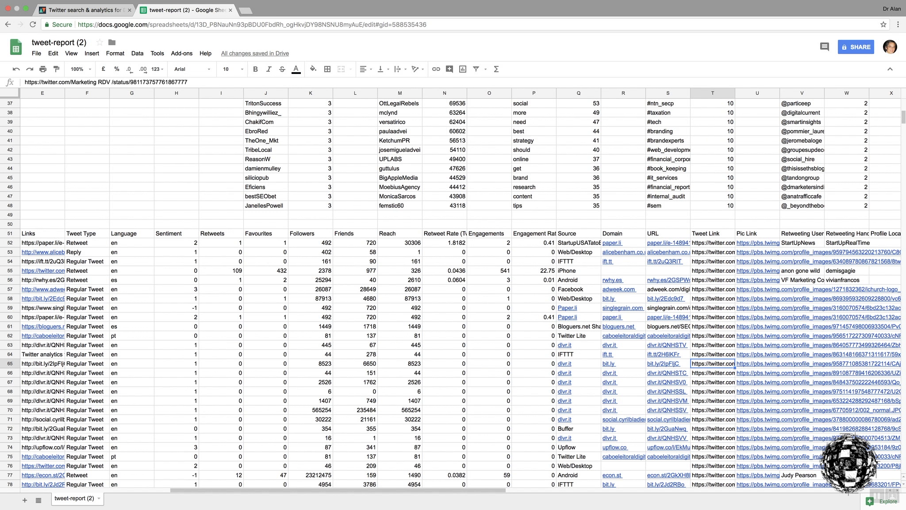
pyautogui.press('Right')
pyautogui.press('Right')
pyautogui.press('Right')
pyautogui.press('Right')
pyautogui.press('Right')
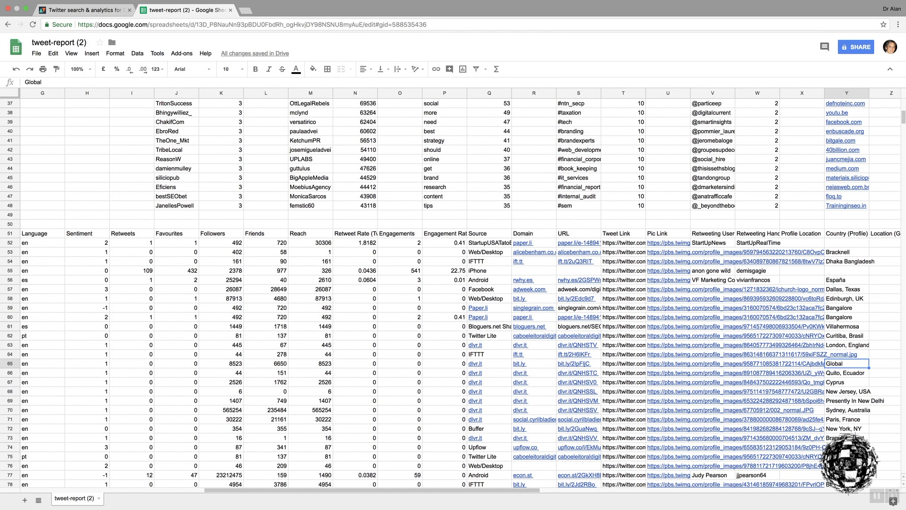
pyautogui.press('Right')
pyautogui.press('Right')
pyautogui.press('Right')
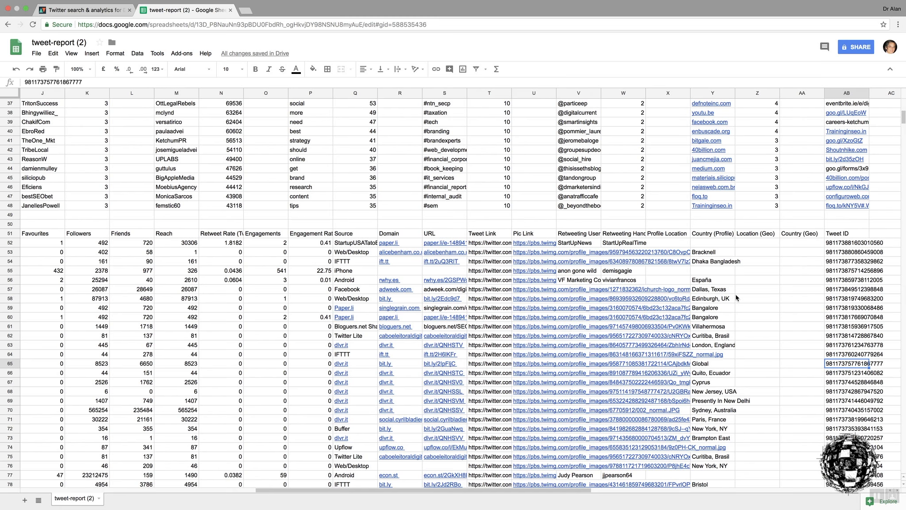
# - Check empty location cell Y55, then browse down to Y176's location 'Somewhere!!!!!'
pyautogui.click(716, 272)
pyautogui.scroll(-2, 722, 279)
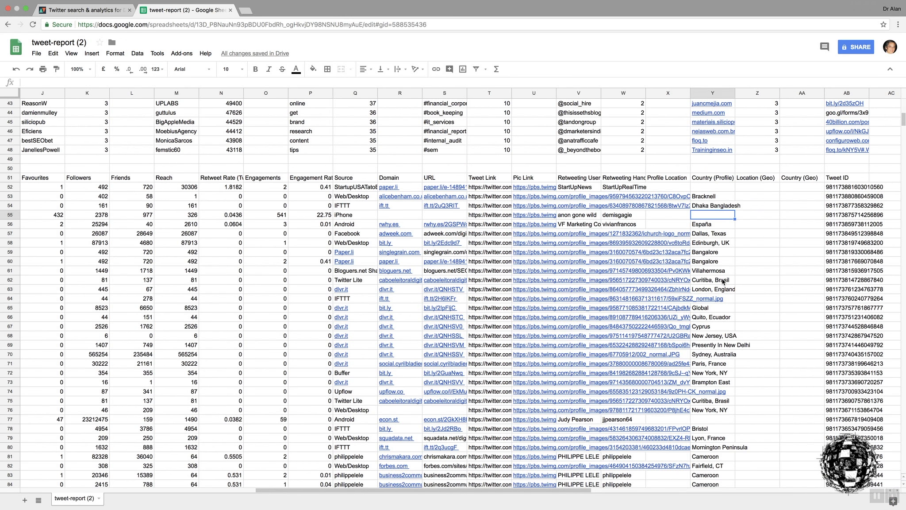
pyautogui.scroll(-9, 723, 281)
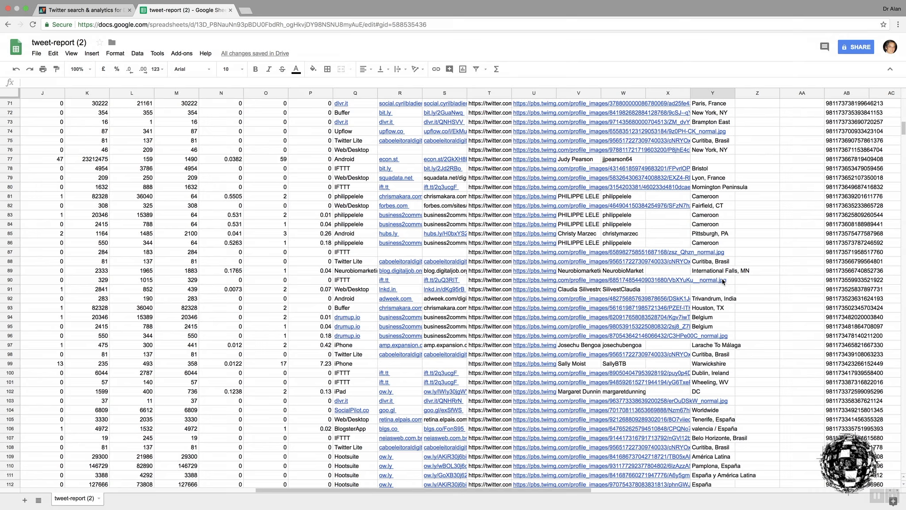
pyautogui.scroll(-6, 722, 281)
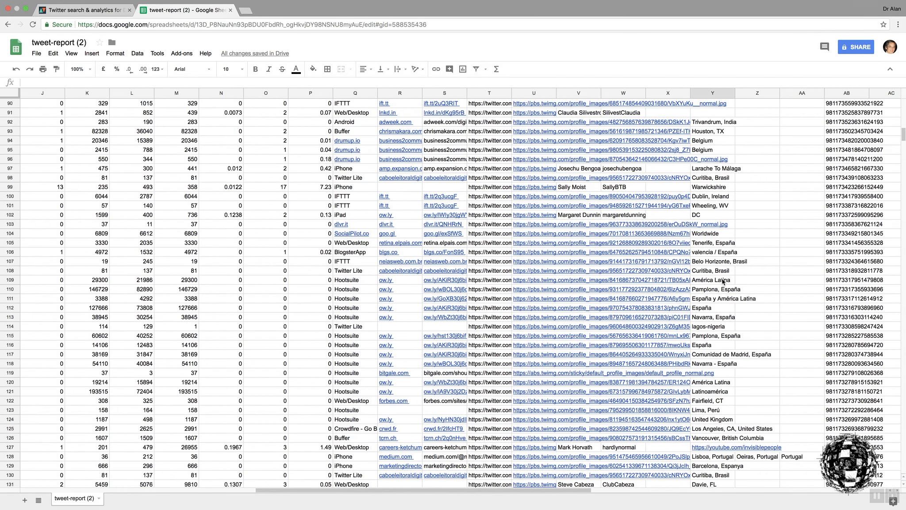
pyautogui.scroll(-5, 723, 281)
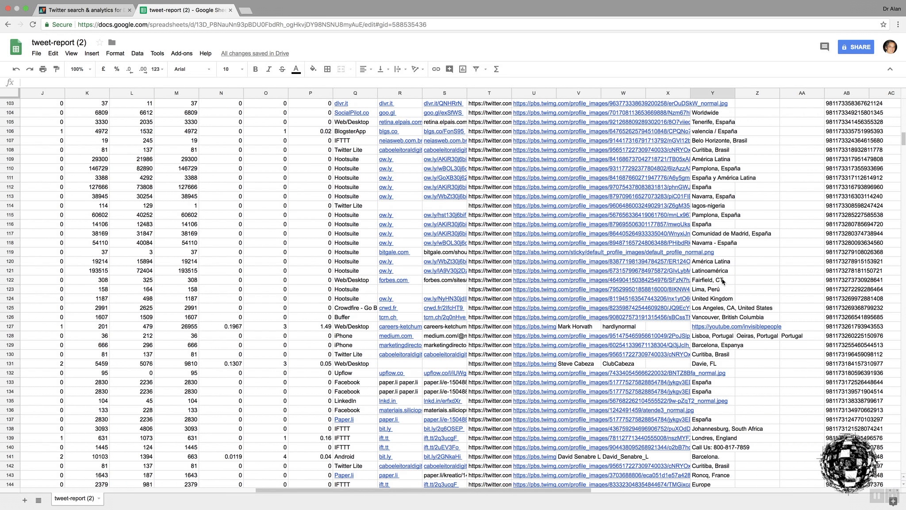
pyautogui.scroll(-1, 723, 282)
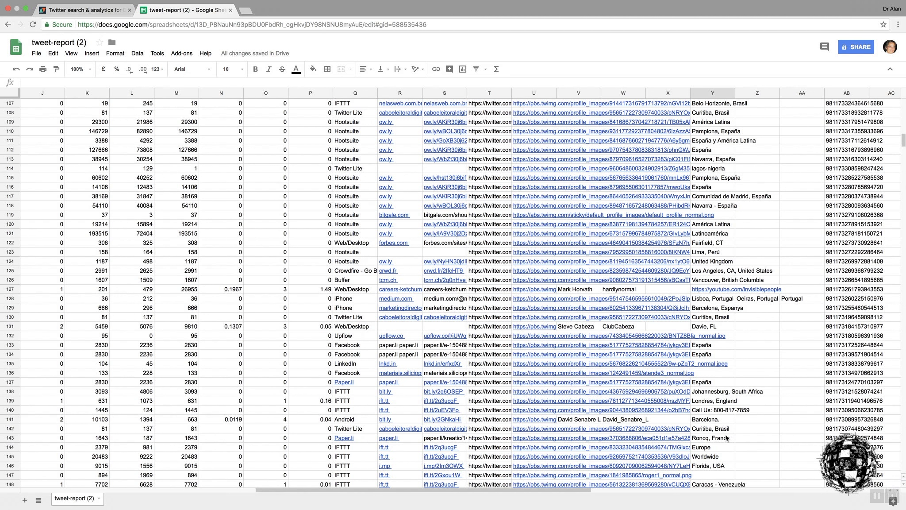
pyautogui.scroll(-7, 726, 438)
pyautogui.scroll(-5, 726, 438)
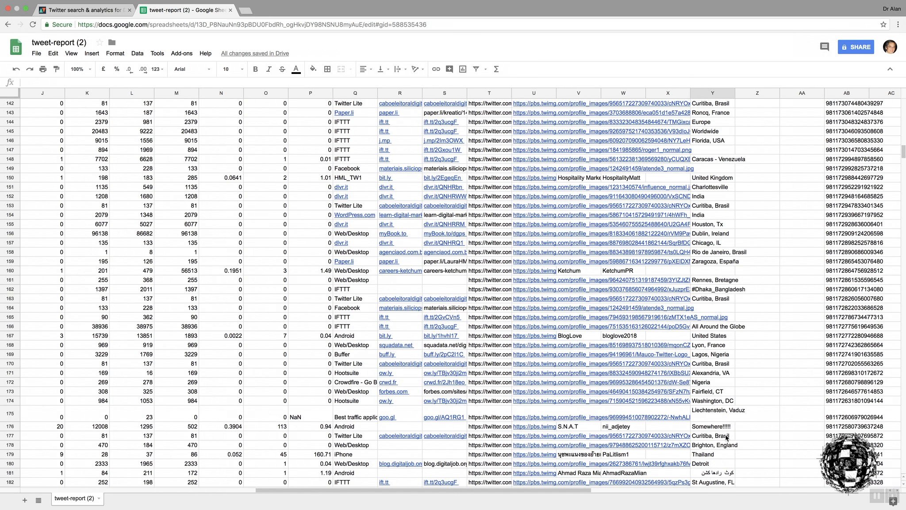
pyautogui.scroll(-1, 727, 437)
pyautogui.click(705, 401)
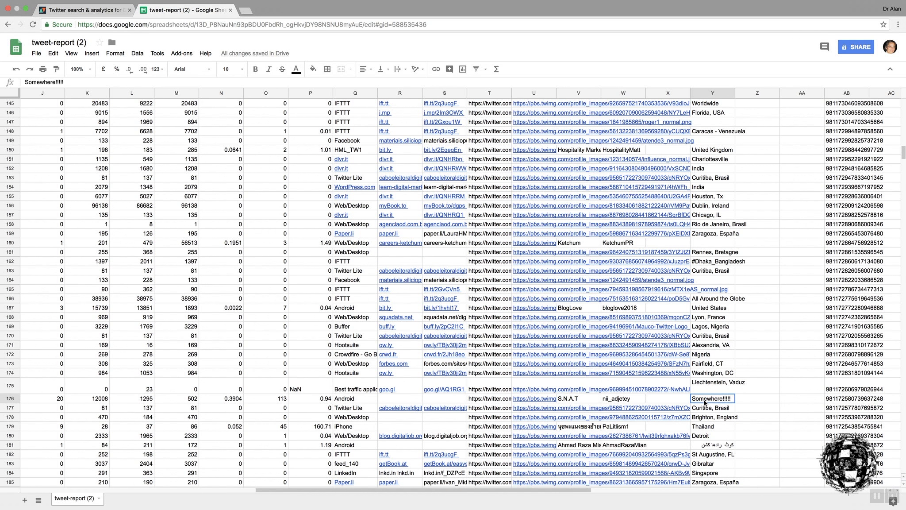